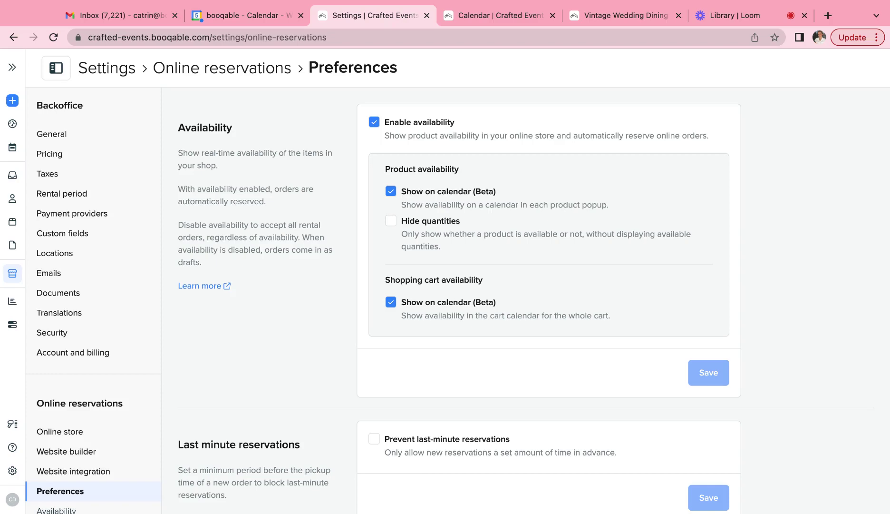
# Review the product's storefront availability calendar and the Dining Cutlery Set - Silver booking
pyautogui.click(653, 20)
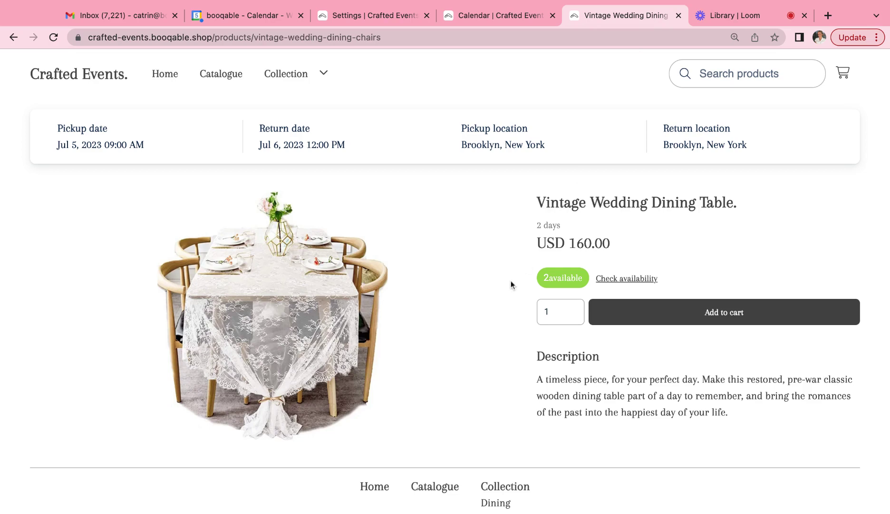
pyautogui.click(617, 280)
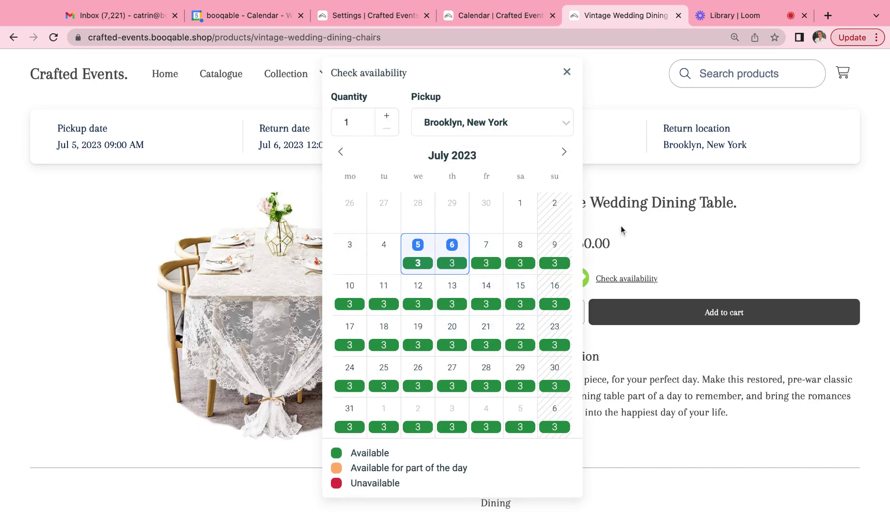
pyautogui.click(374, 15)
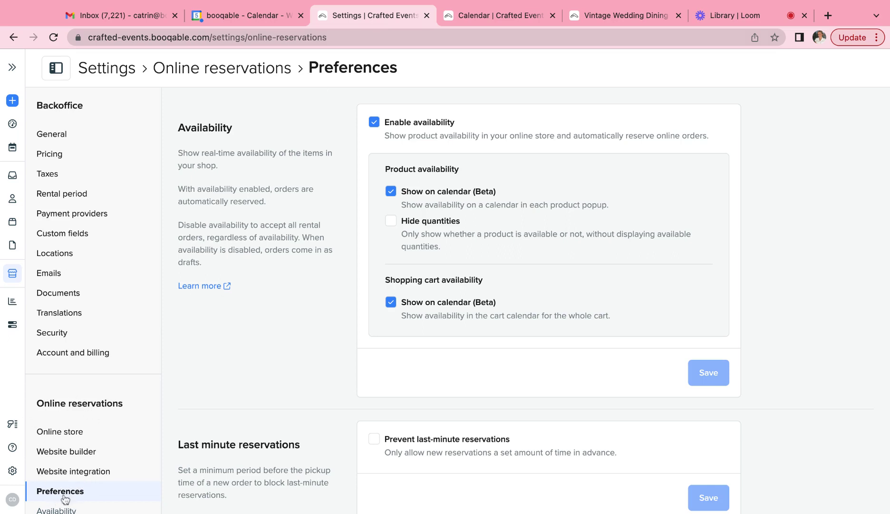
pyautogui.scroll(-3, 65, 490)
pyautogui.click(54, 389)
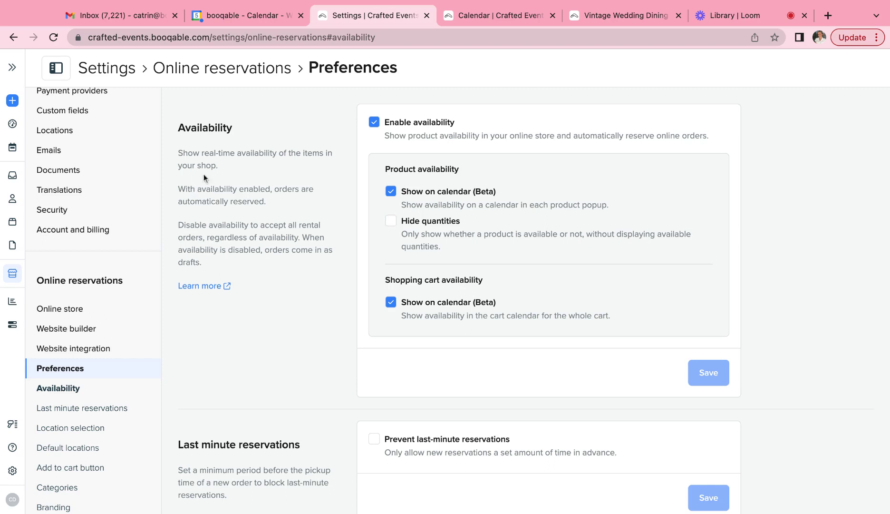
pyautogui.click(480, 20)
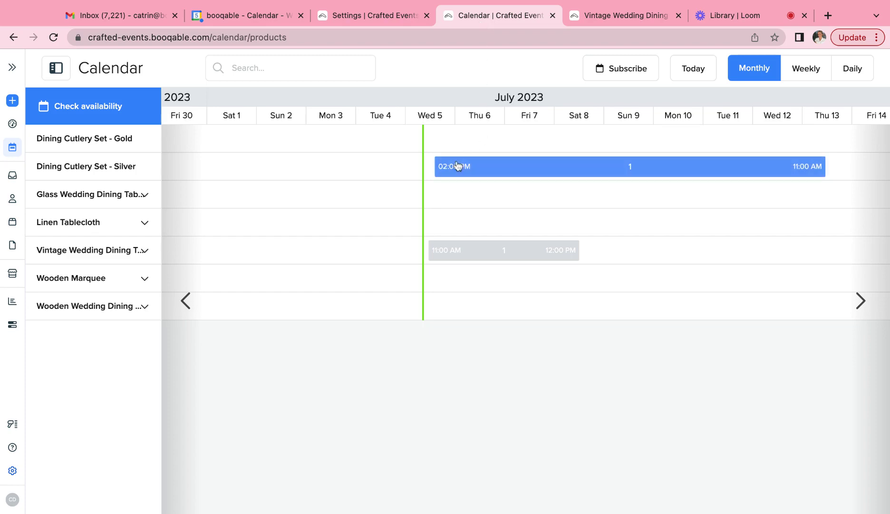
pyautogui.click(476, 167)
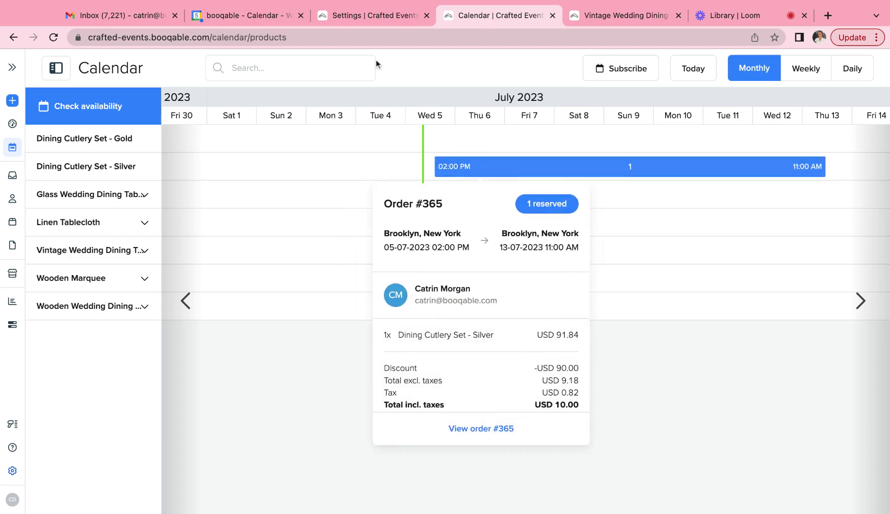
# Disable online availability in the reservation preferences and save
pyautogui.click(351, 16)
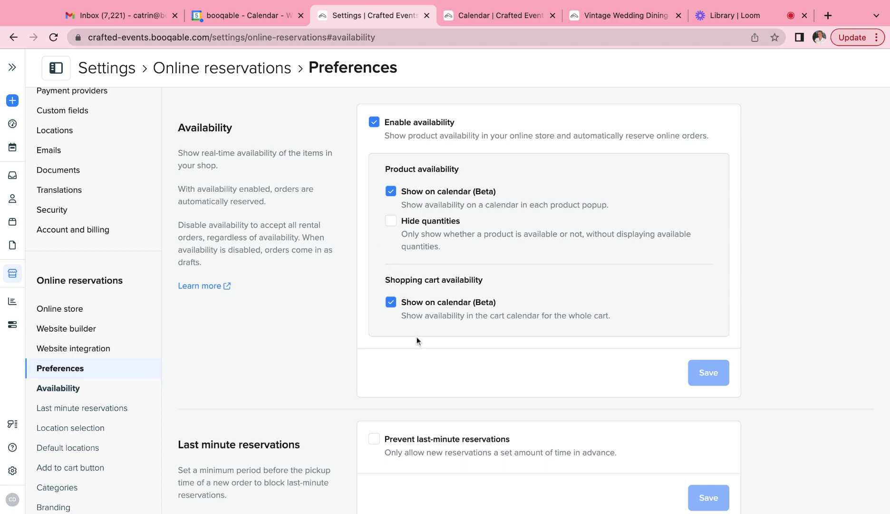
pyautogui.click(375, 124)
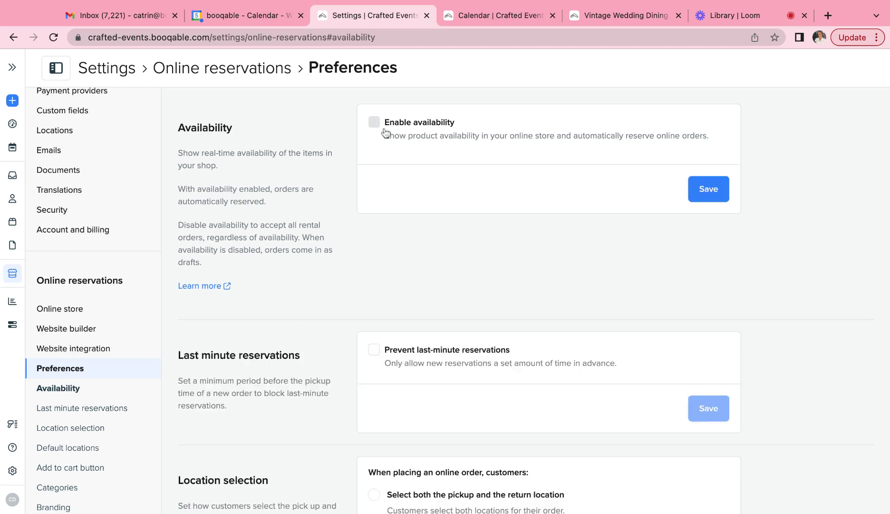
pyautogui.click(715, 189)
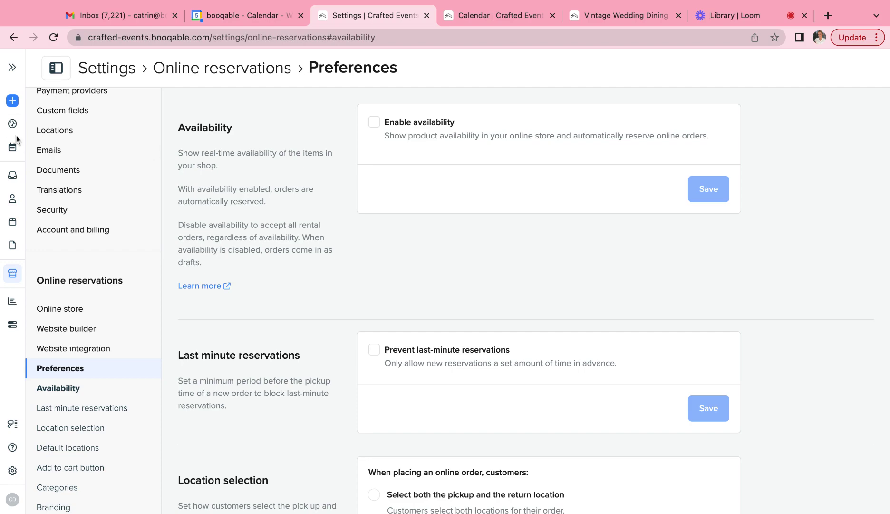
# Reserve the draft Vintage Wedding Dining Table order
pyautogui.click(12, 175)
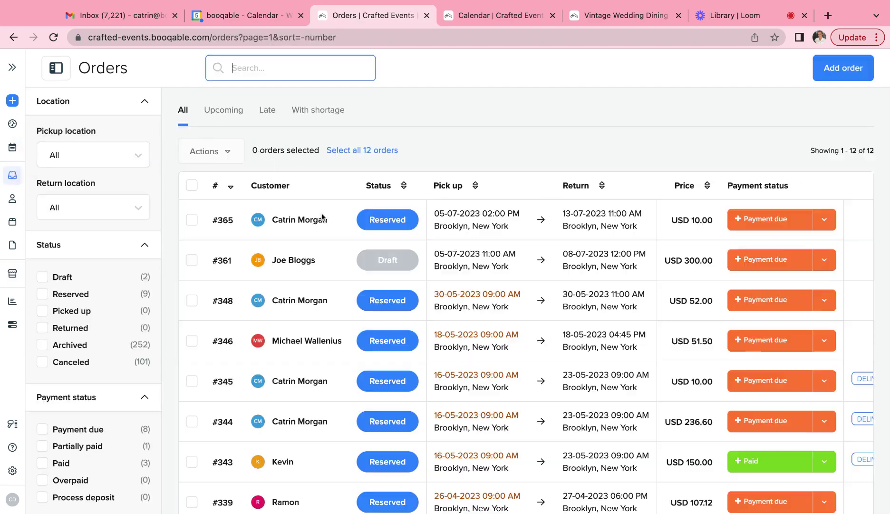
pyautogui.click(309, 258)
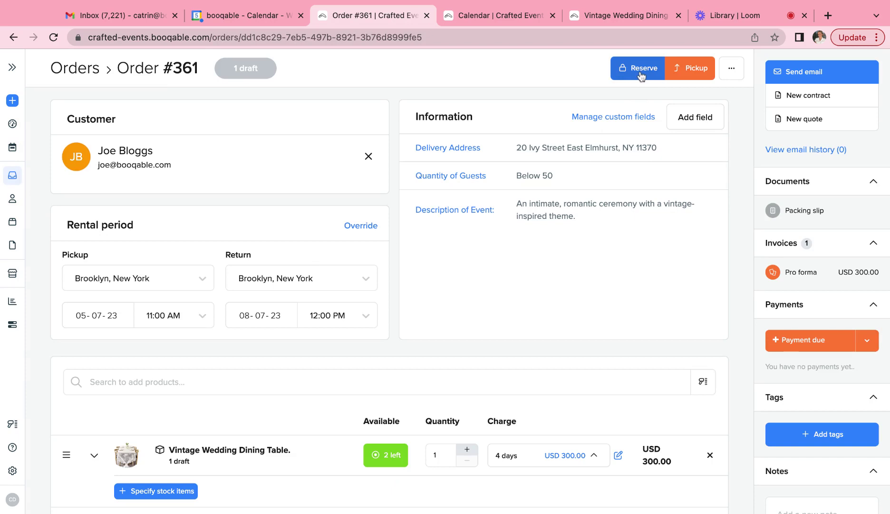
pyautogui.click(642, 76)
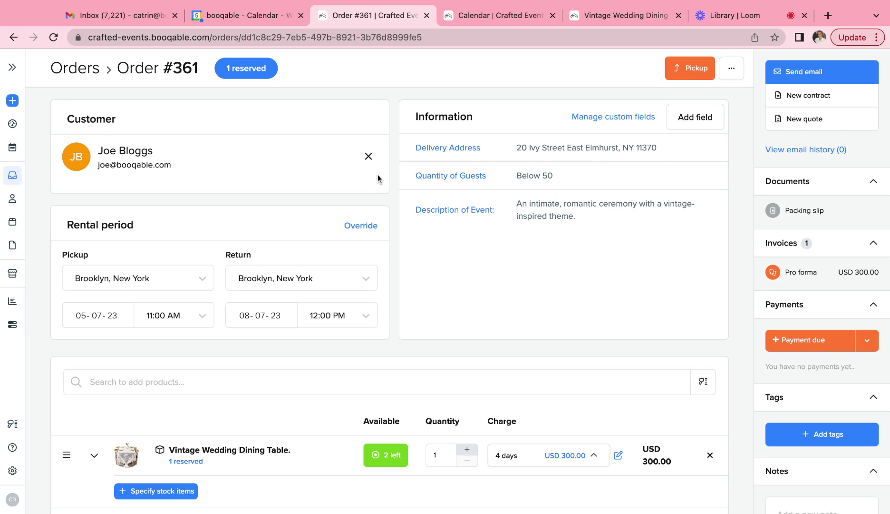
# Confirm the new Vintage Wedding Dining Table booking appears on the product calendar
pyautogui.click(469, 15)
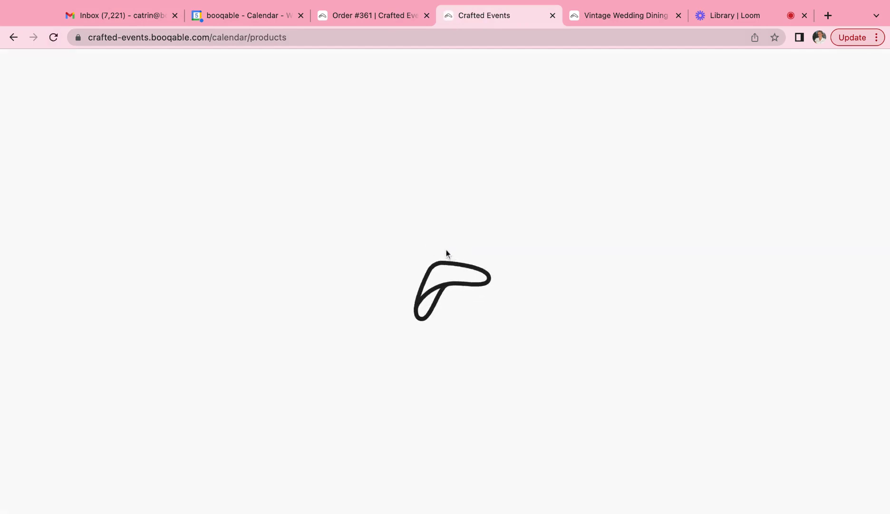
pyautogui.click(582, 259)
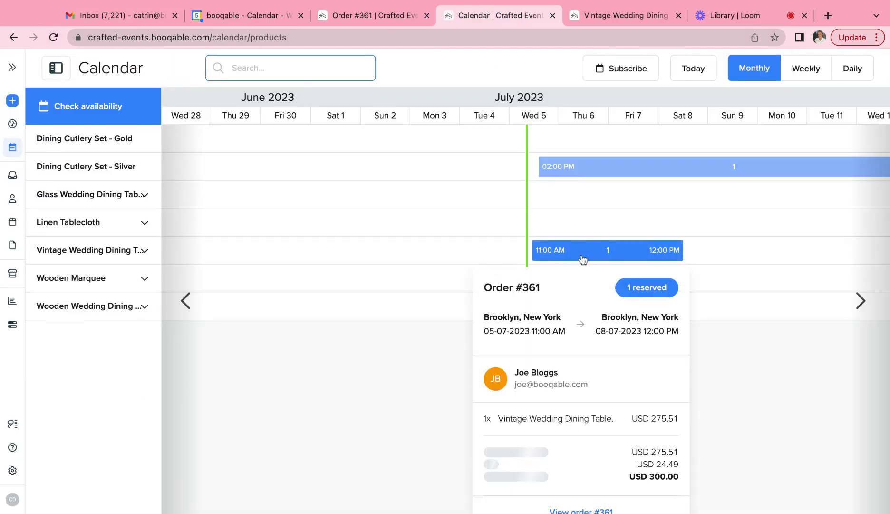
pyautogui.click(381, 15)
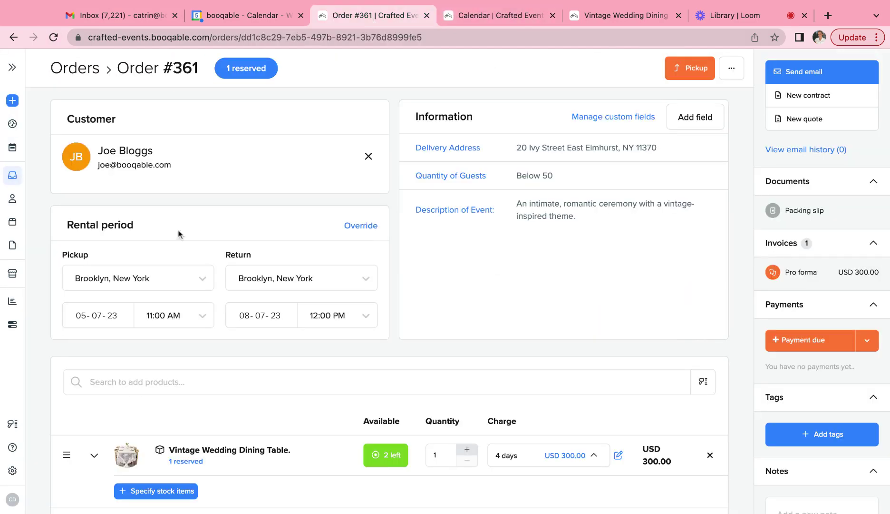
pyautogui.click(12, 469)
# Re-enable online availability in Online reservations preferences, keeping product and cart calendars shown, and save
pyautogui.scroll(-3, 83, 388)
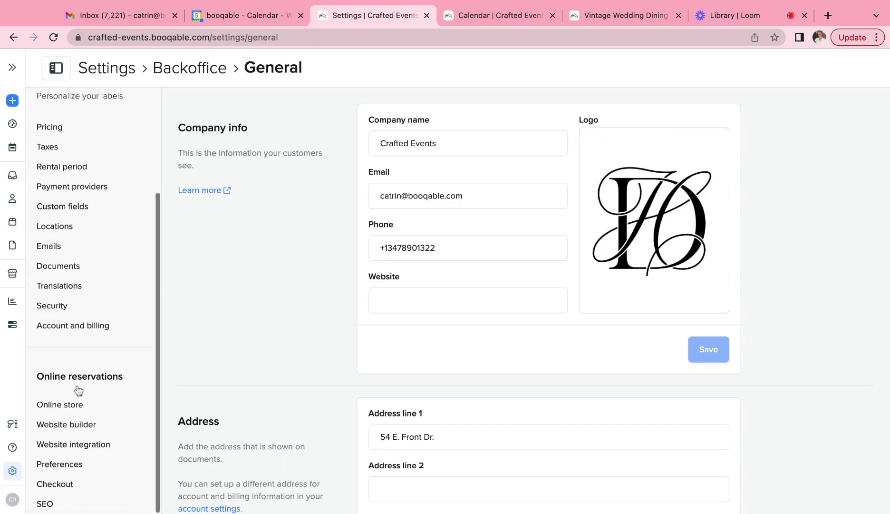
pyautogui.click(66, 462)
pyautogui.scroll(-4, 87, 335)
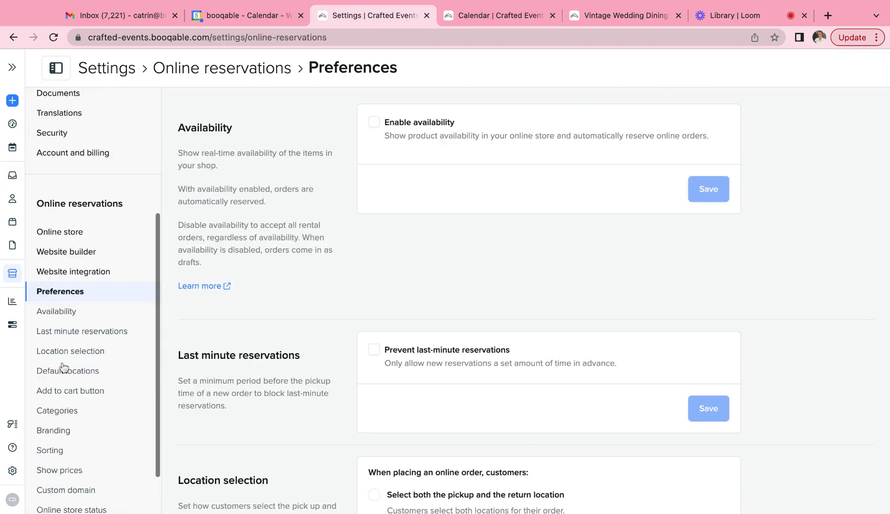
pyautogui.click(67, 311)
pyautogui.click(375, 106)
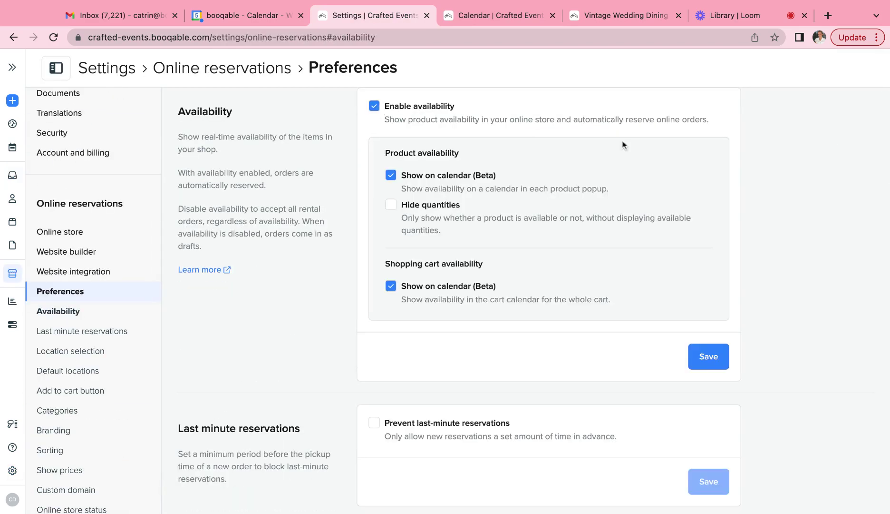
pyautogui.click(705, 356)
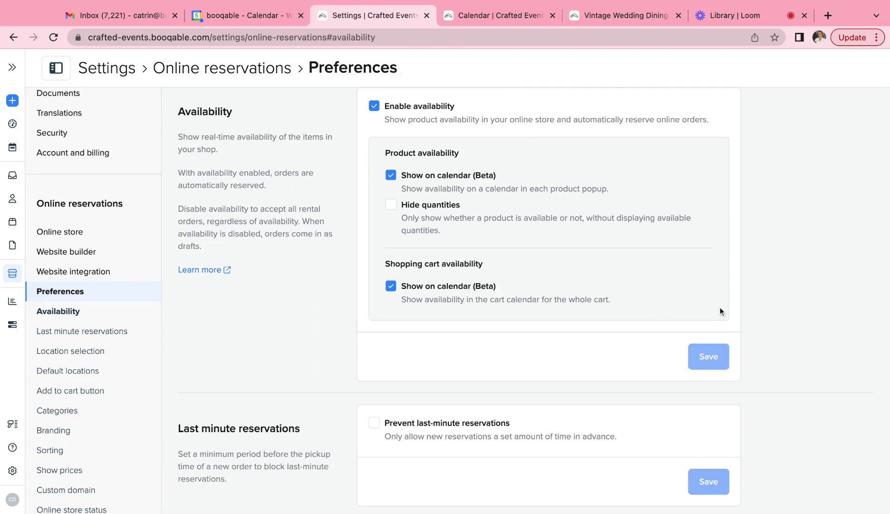
pyautogui.scroll(1, 720, 310)
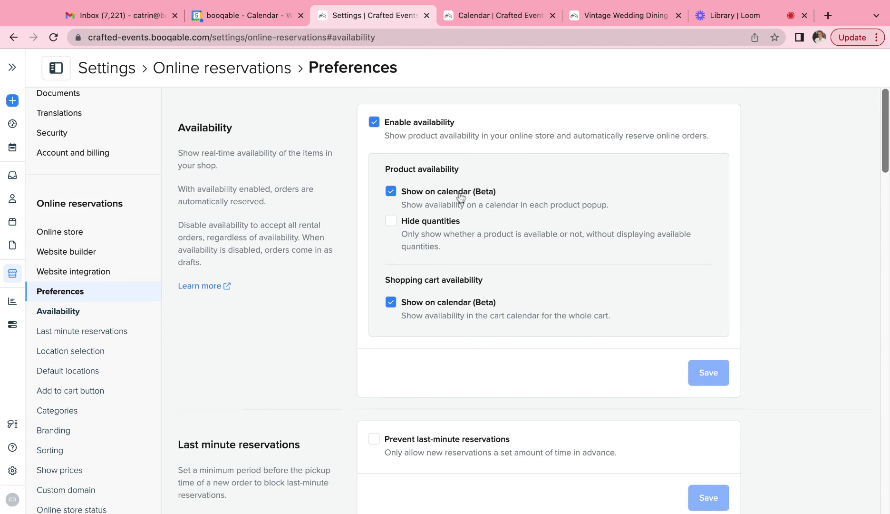
# Open the Vintage Wedding Dining Table's storefront availability calendar and browse the 17 August 2023 hourly slots
pyautogui.click(611, 19)
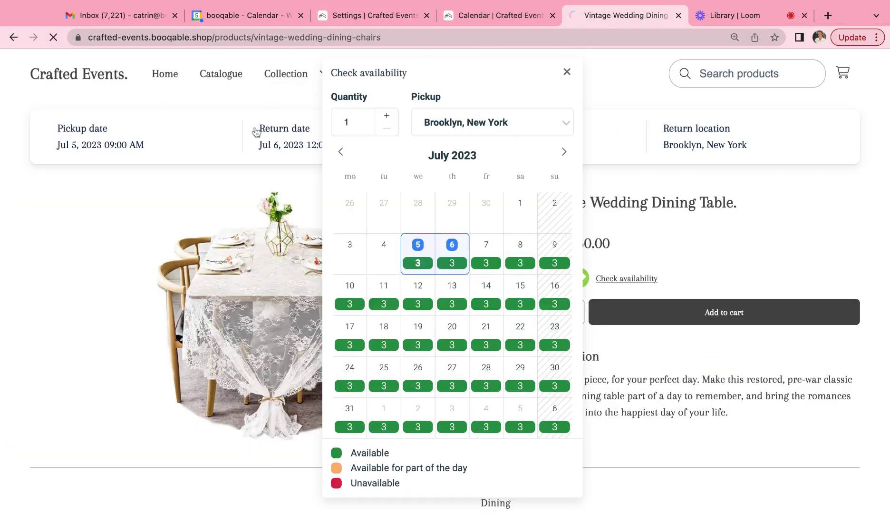
pyautogui.click(615, 285)
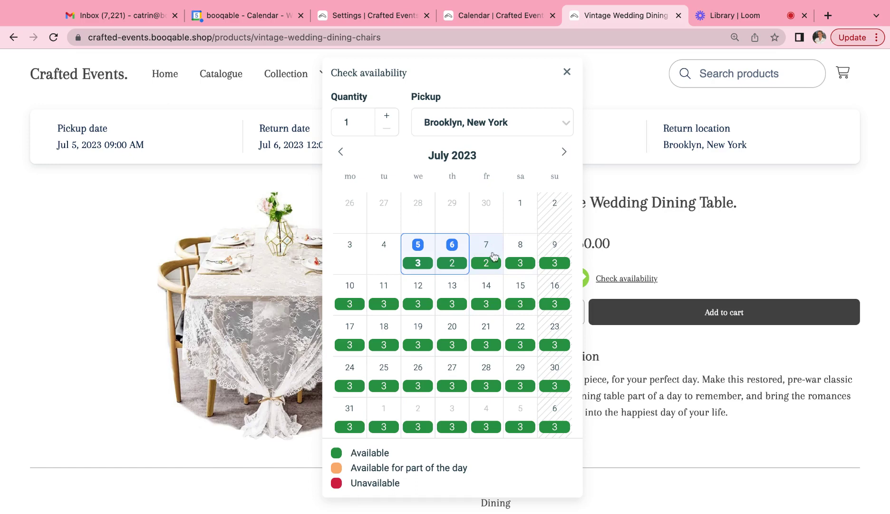
pyautogui.click(564, 151)
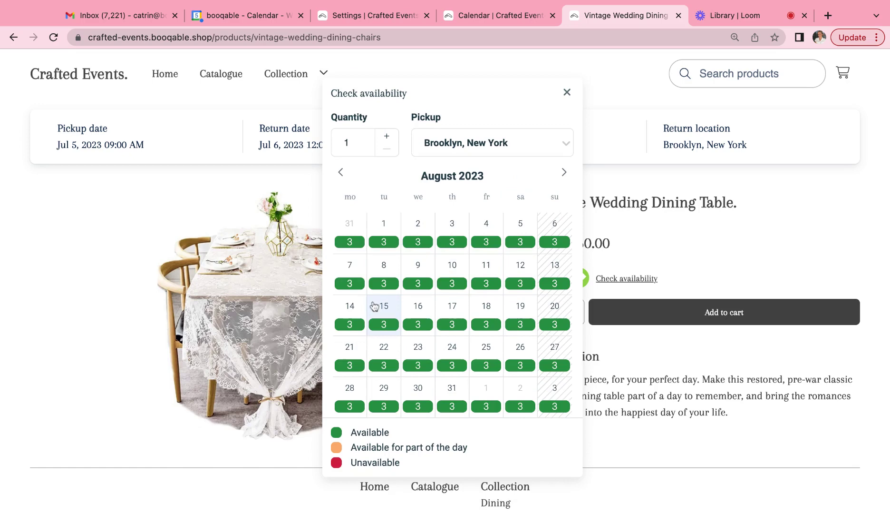
pyautogui.click(451, 318)
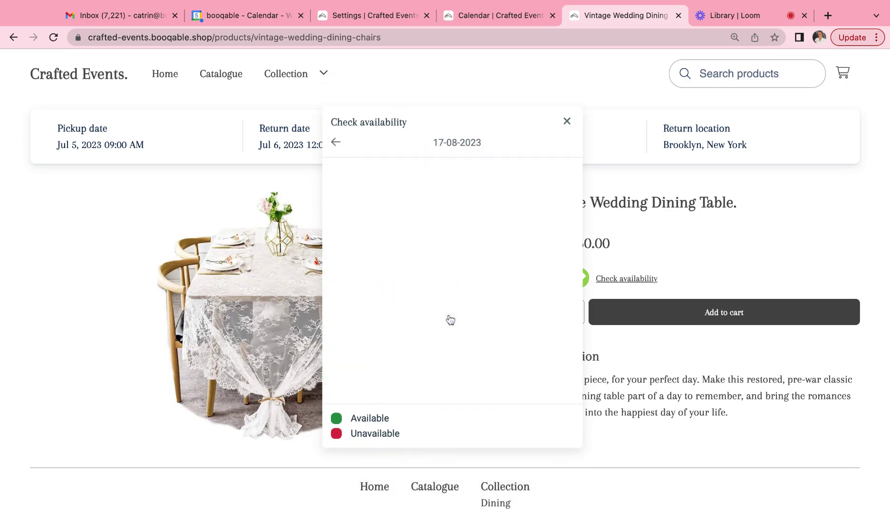
pyautogui.scroll(-3, 474, 284)
pyautogui.scroll(-3, 474, 284)
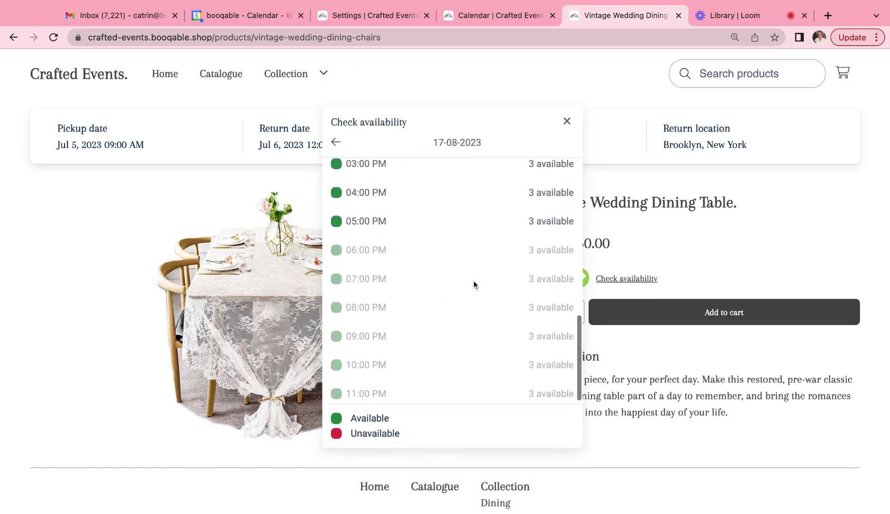
pyautogui.scroll(3, 473, 284)
pyautogui.scroll(5, 453, 280)
pyautogui.scroll(-5, 453, 280)
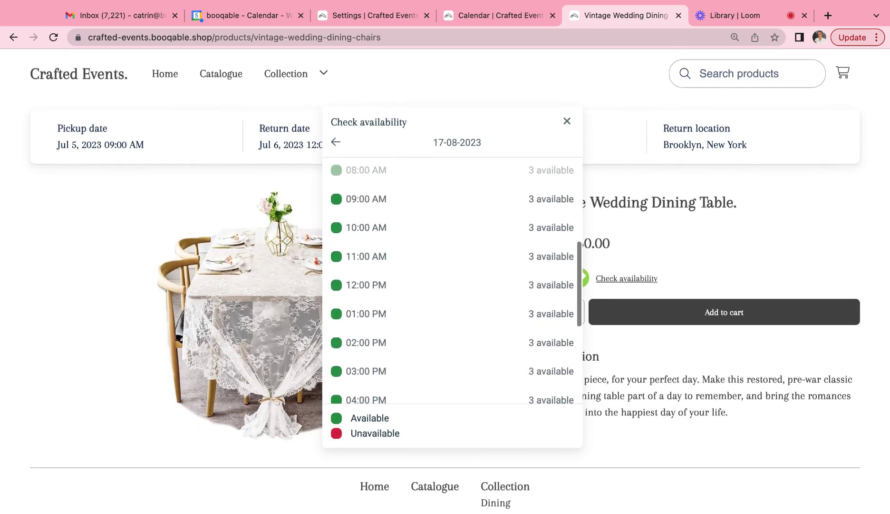
pyautogui.click(568, 122)
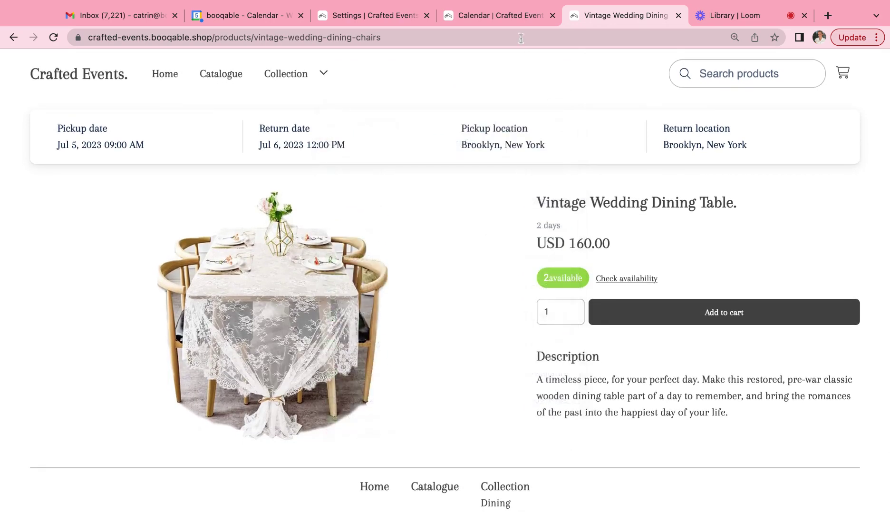
# Turn on Hide quantities in the online availability settings and save
pyautogui.click(383, 17)
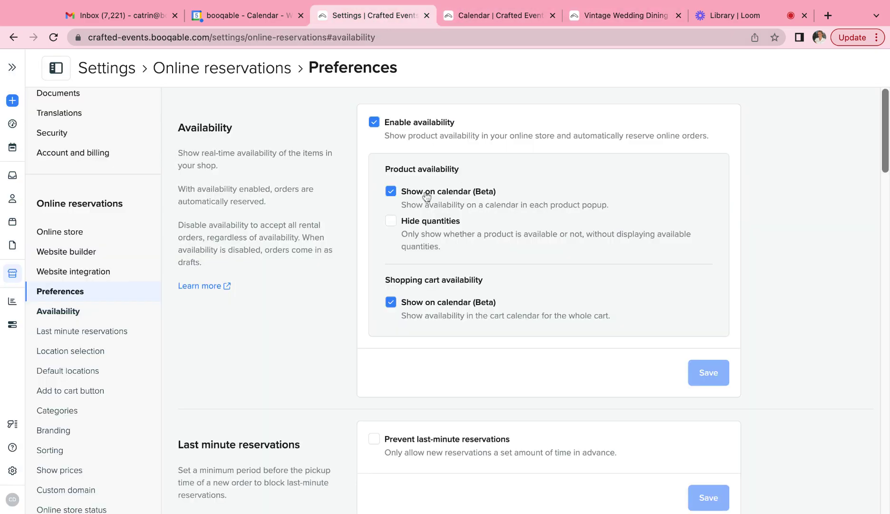
pyautogui.click(419, 234)
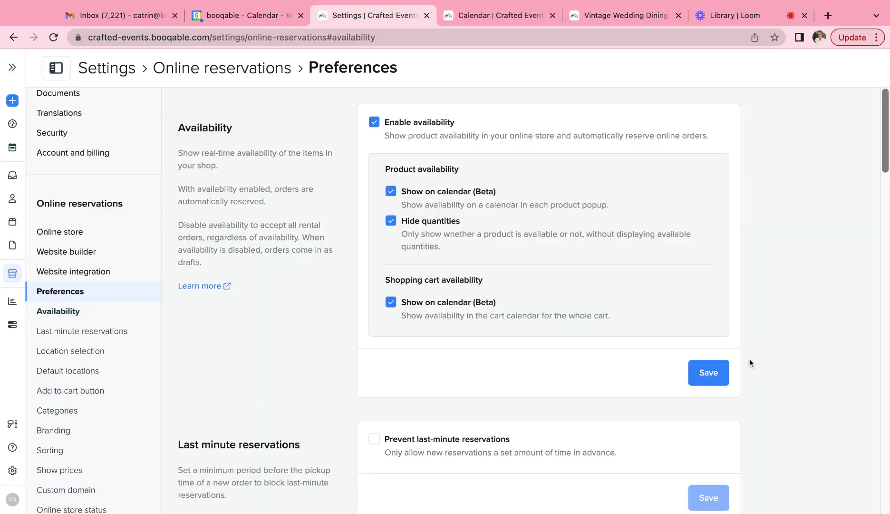
pyautogui.click(712, 375)
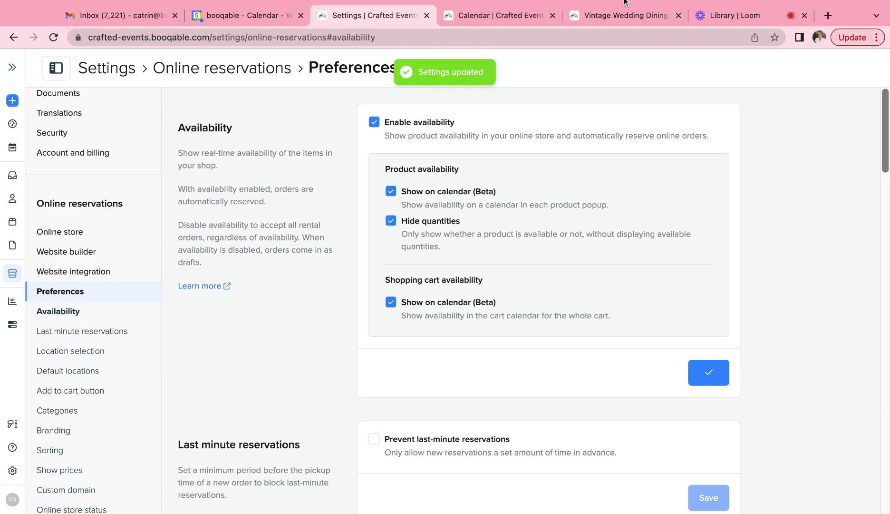
# Reload the storefront product page and confirm availability shows without a quantity
pyautogui.click(605, 13)
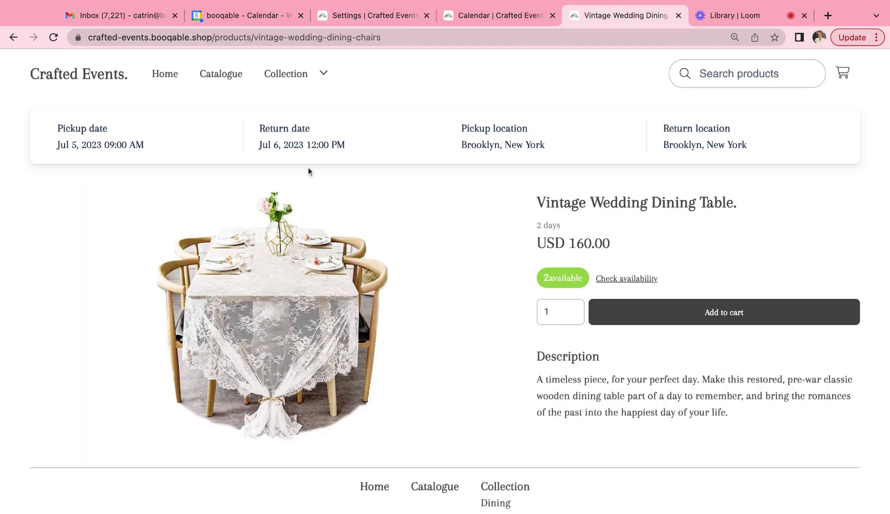
pyautogui.click(54, 37)
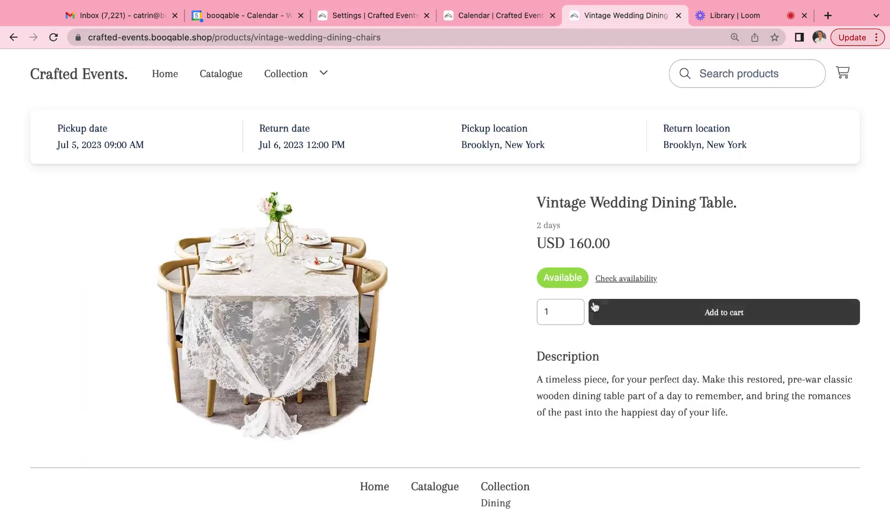
pyautogui.click(617, 280)
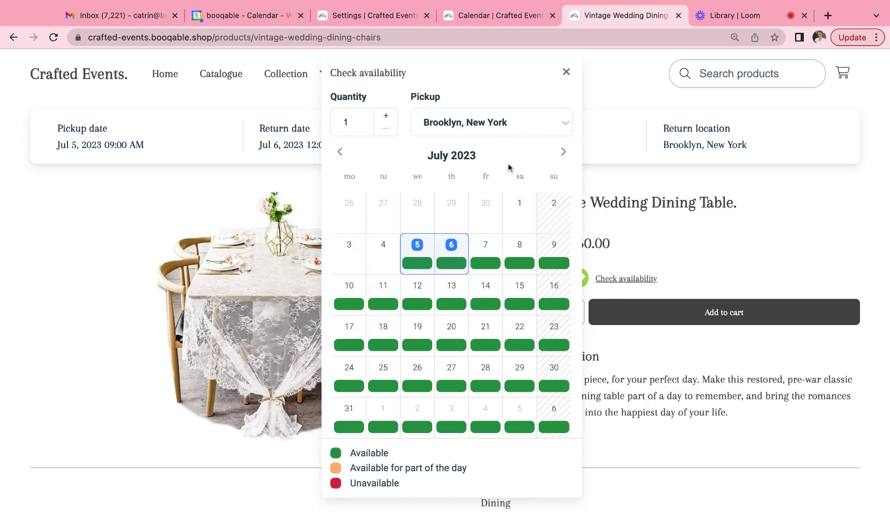
pyautogui.click(404, 19)
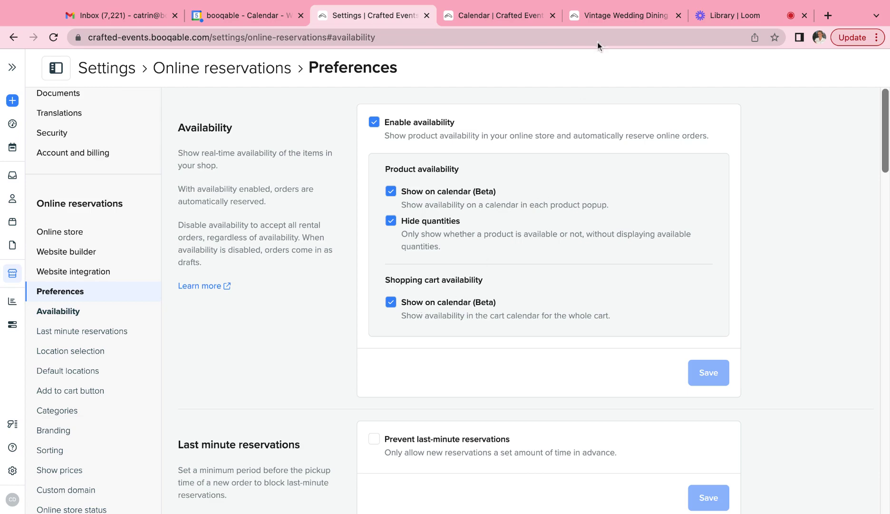
# Add the Vintage Wedding Dining Table to the storefront cart
pyautogui.click(603, 16)
pyautogui.click(639, 317)
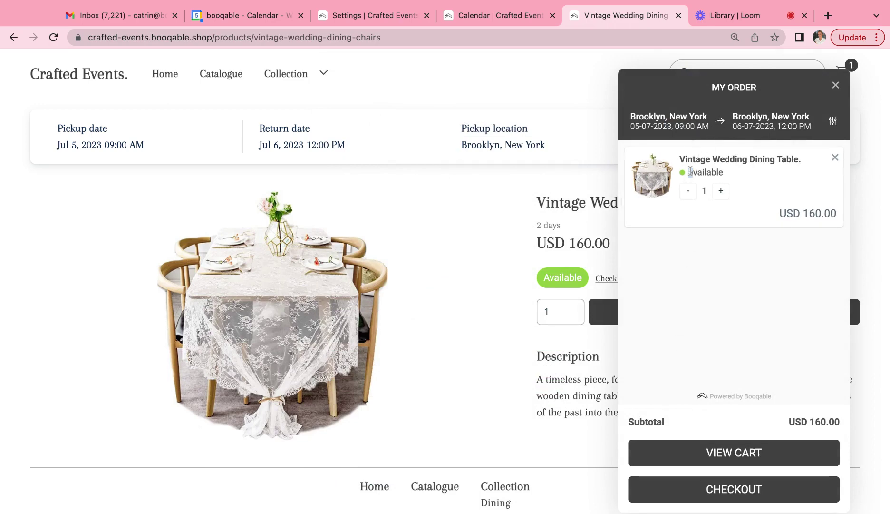
pyautogui.moveTo(691, 171); pyautogui.dragTo(727, 173)
# Browse the cart's pickup calendar through August and July, then cancel, keeping Jul 5–6
pyautogui.click(716, 122)
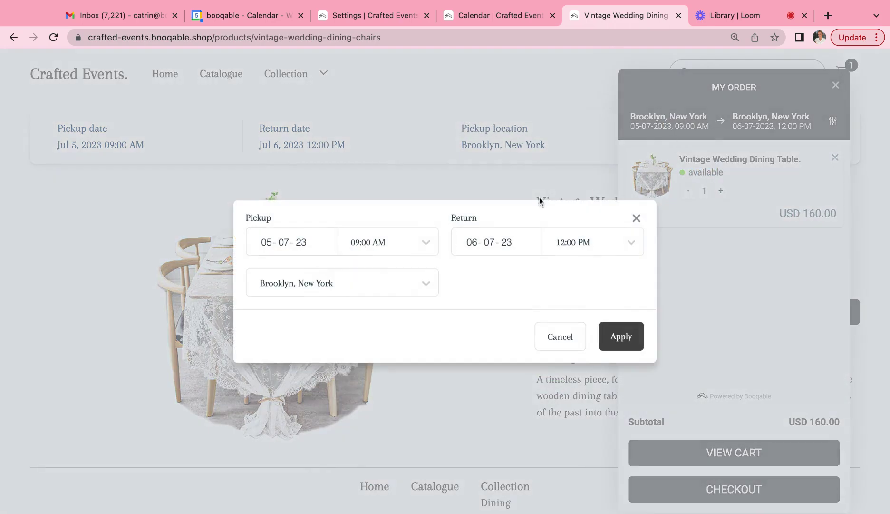
pyautogui.click(284, 242)
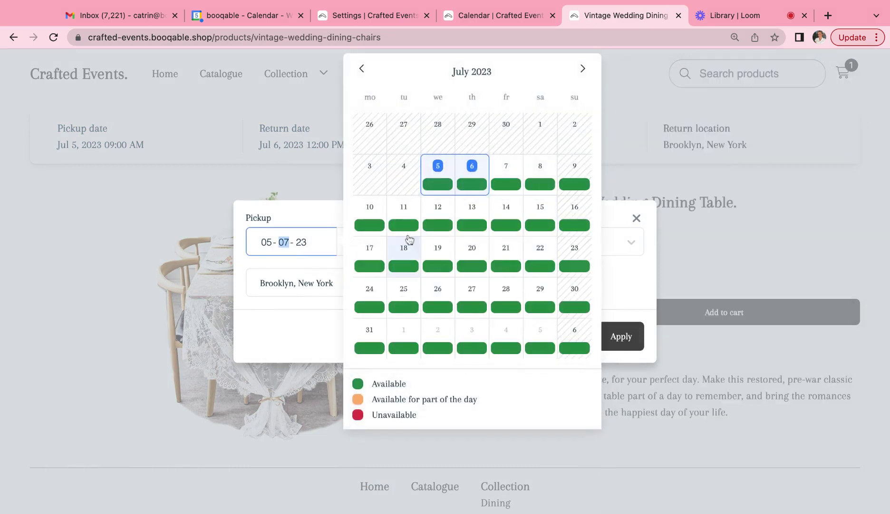
pyautogui.click(583, 69)
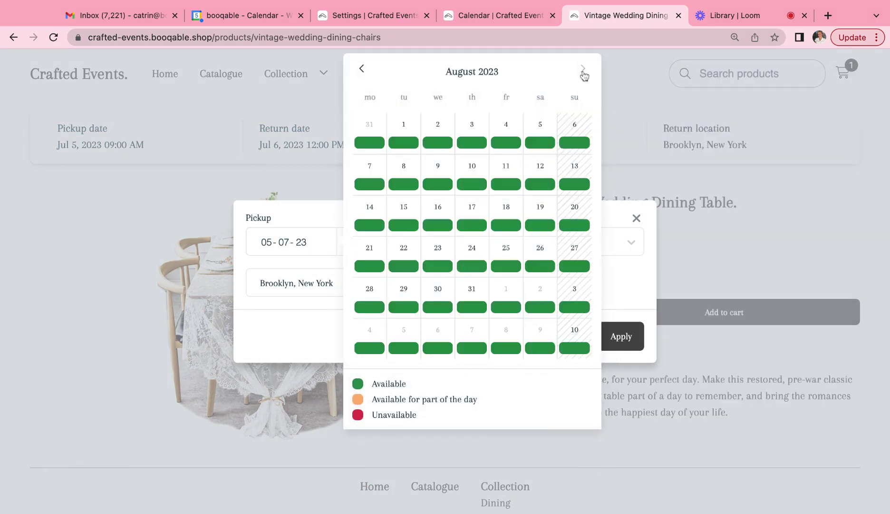
pyautogui.click(361, 73)
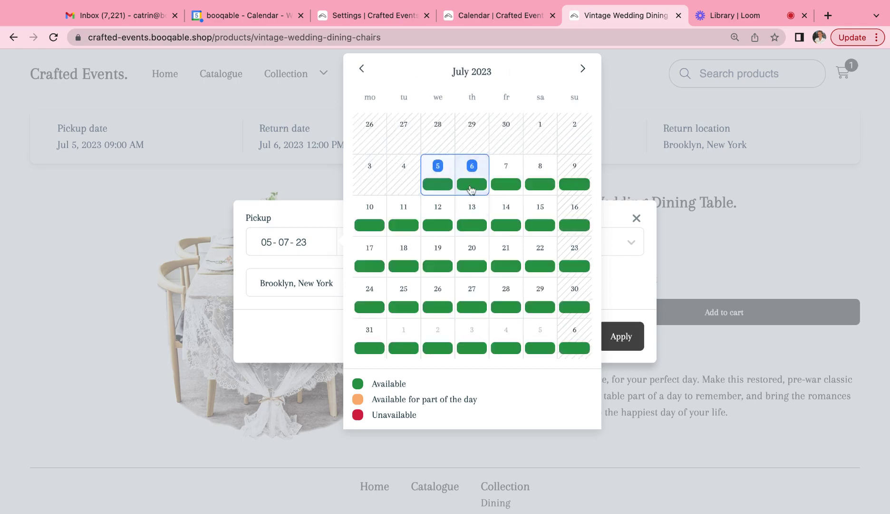
pyautogui.click(472, 183)
pyautogui.scroll(-2, 343, 434)
pyautogui.scroll(2, 343, 434)
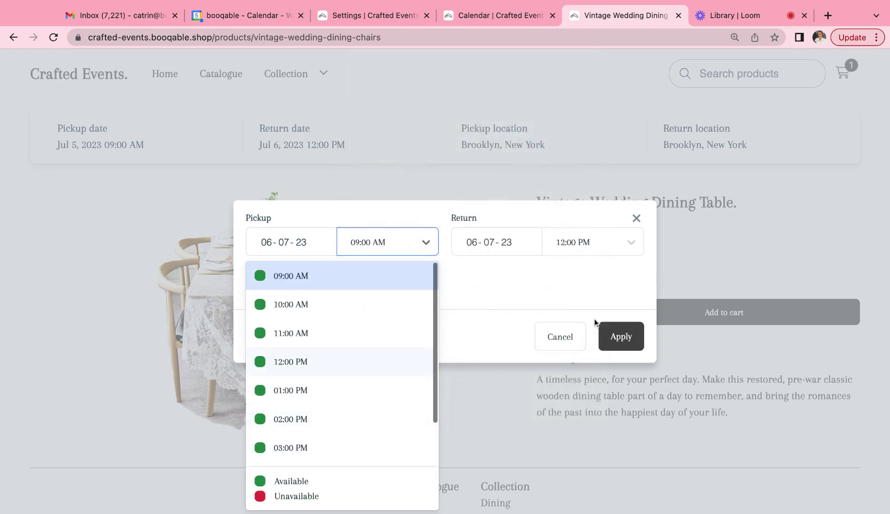
pyautogui.click(560, 336)
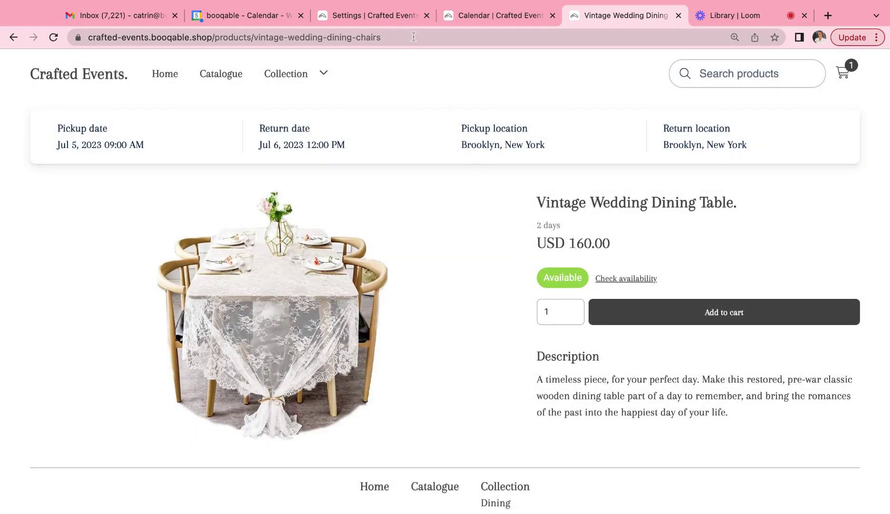
# Expand the Glass Wedding Dining Table in the product calendar and review its stock of 6 and orders
pyautogui.click(482, 19)
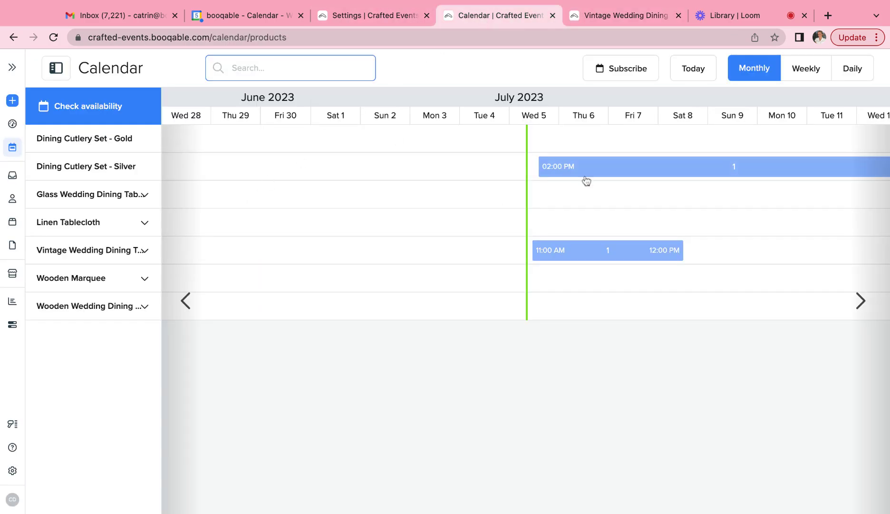
pyautogui.click(590, 175)
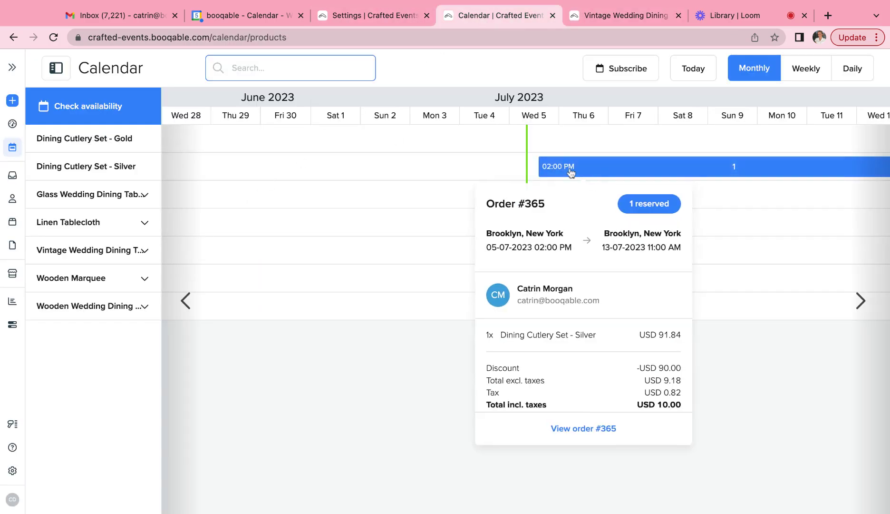
pyautogui.click(136, 197)
pyautogui.moveTo(601, 175)
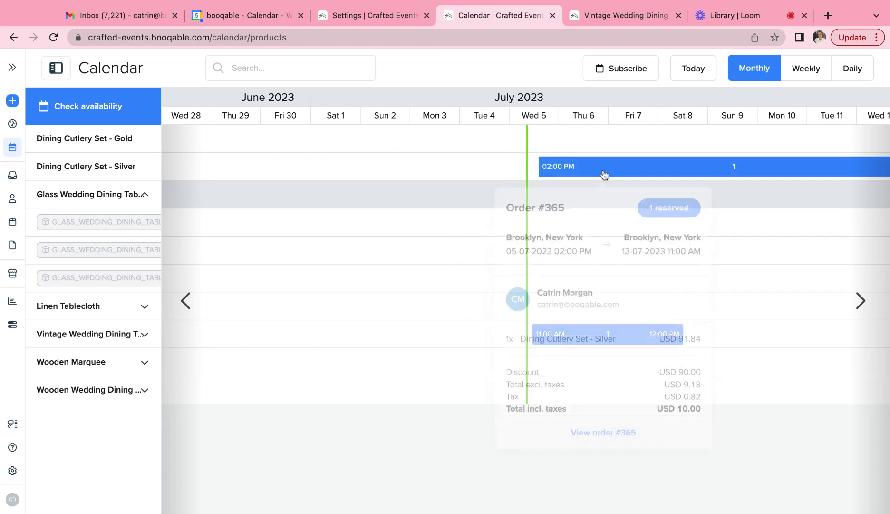
pyautogui.hscroll(5, 600, 175)
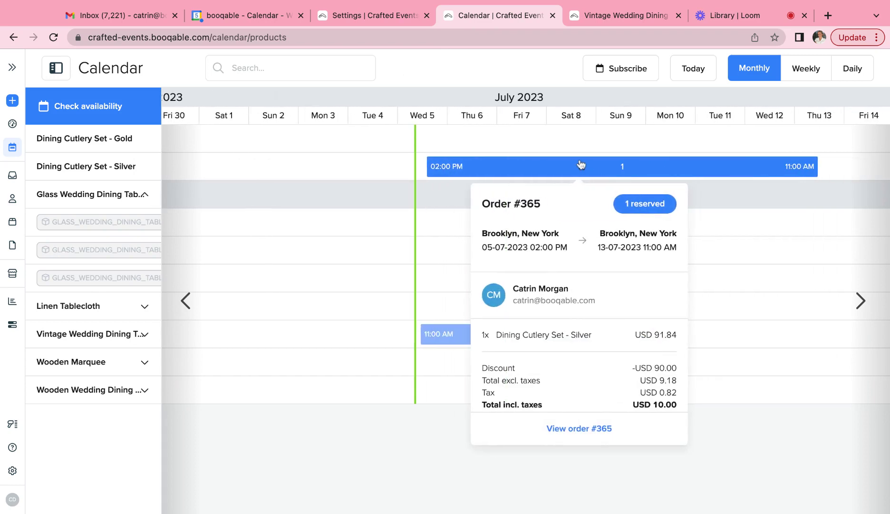
pyautogui.moveTo(106, 202)
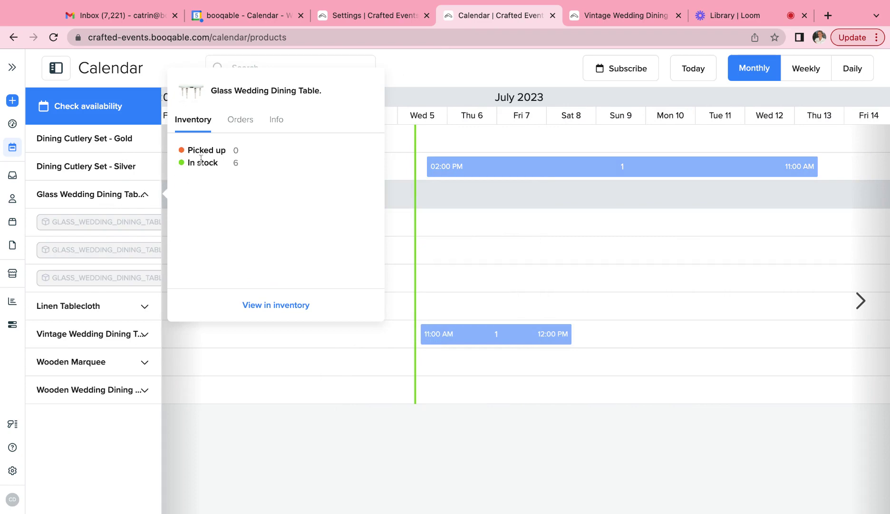
pyautogui.moveTo(201, 162); pyautogui.dragTo(244, 151)
pyautogui.click(241, 124)
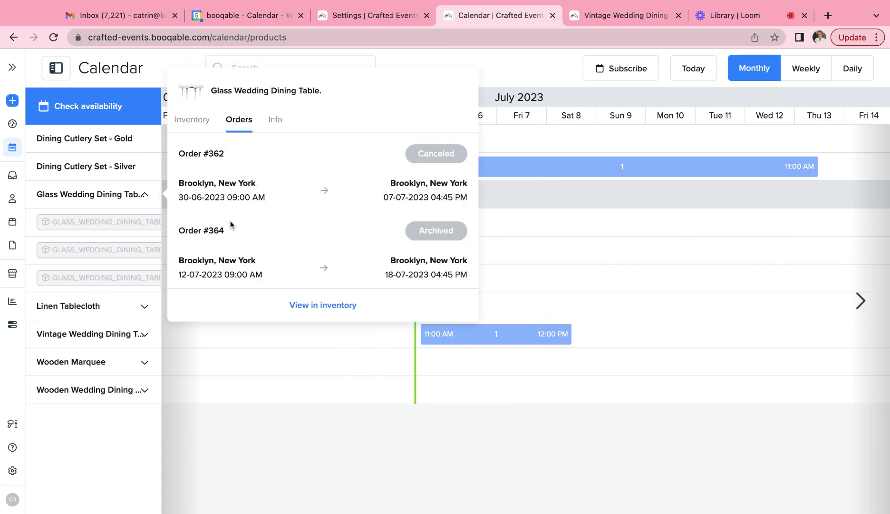
pyautogui.click(14, 304)
# Run the Availability report and review this week's per-location stock
pyautogui.click(295, 291)
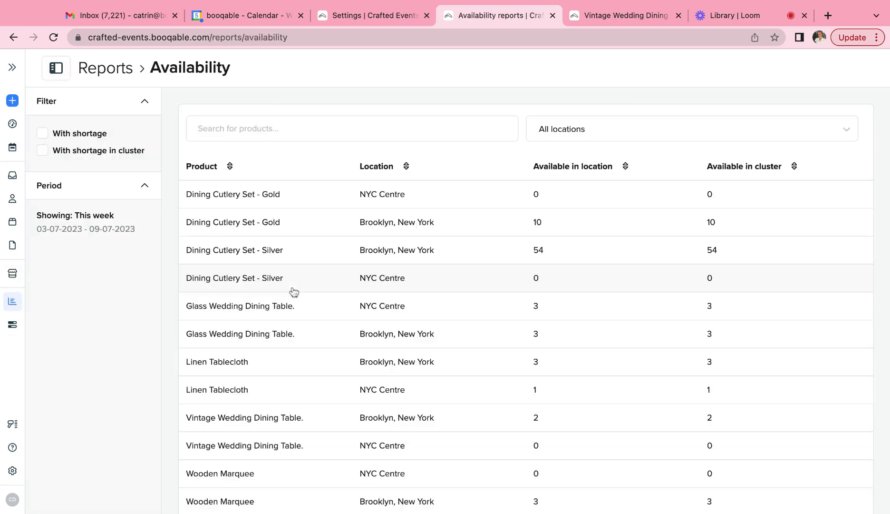
pyautogui.click(95, 224)
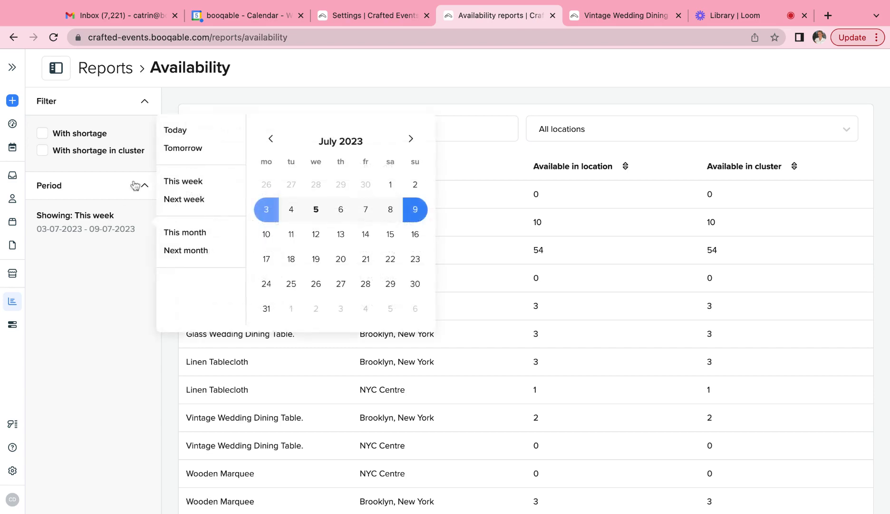
pyautogui.click(274, 95)
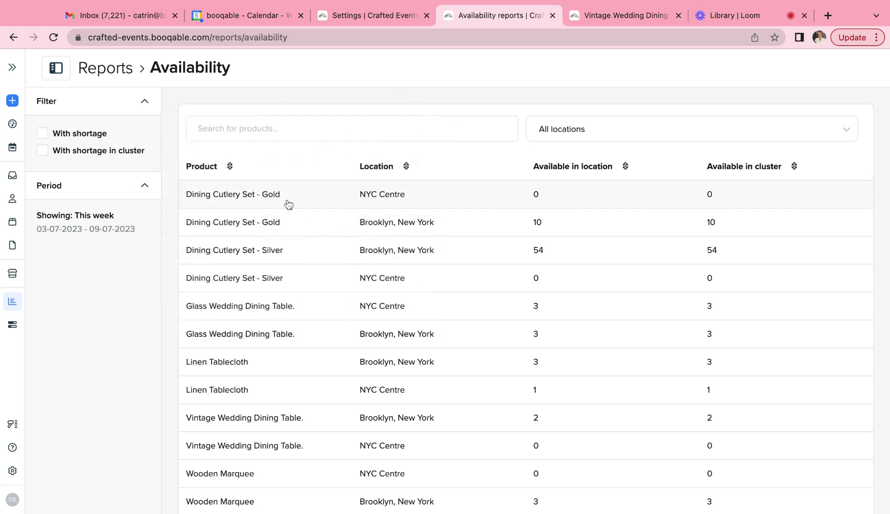
pyautogui.scroll(-2, 421, 244)
pyautogui.scroll(-2, 421, 245)
pyautogui.scroll(4, 419, 246)
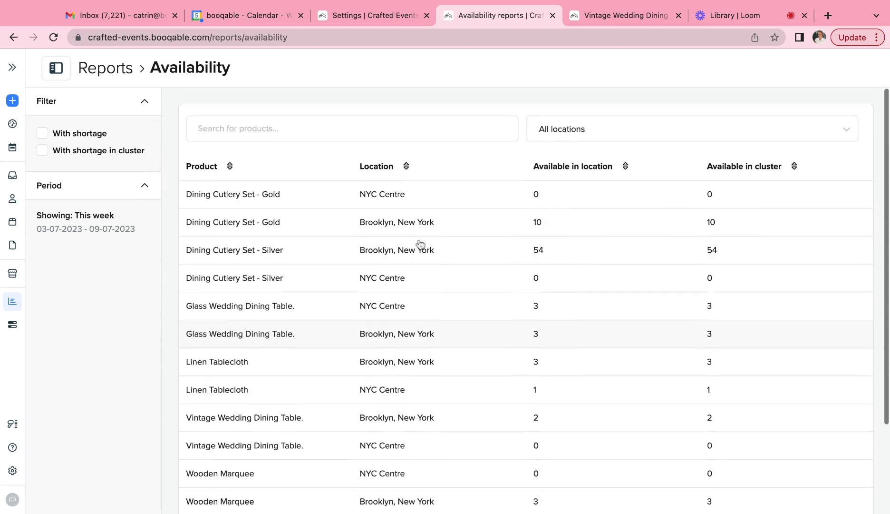
pyautogui.scroll(-4, 419, 246)
pyautogui.scroll(4, 420, 246)
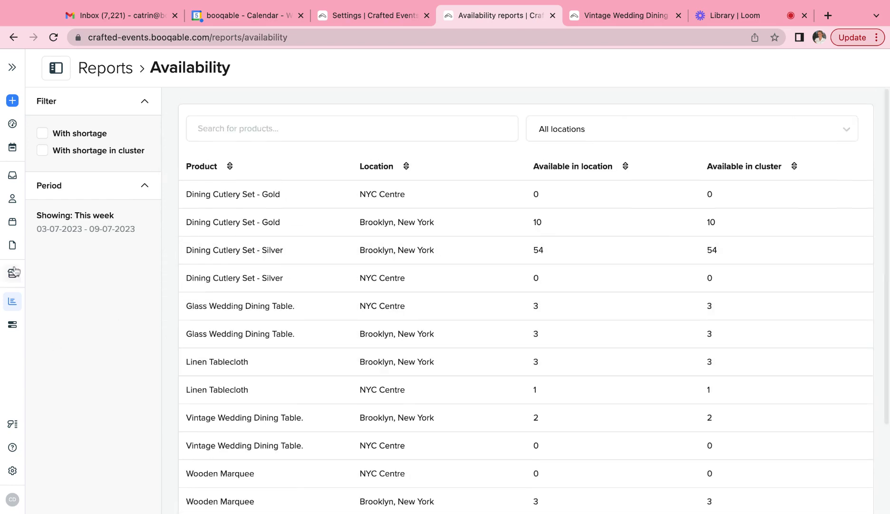
# Run the Pickups report to see today's pickups
pyautogui.click(13, 302)
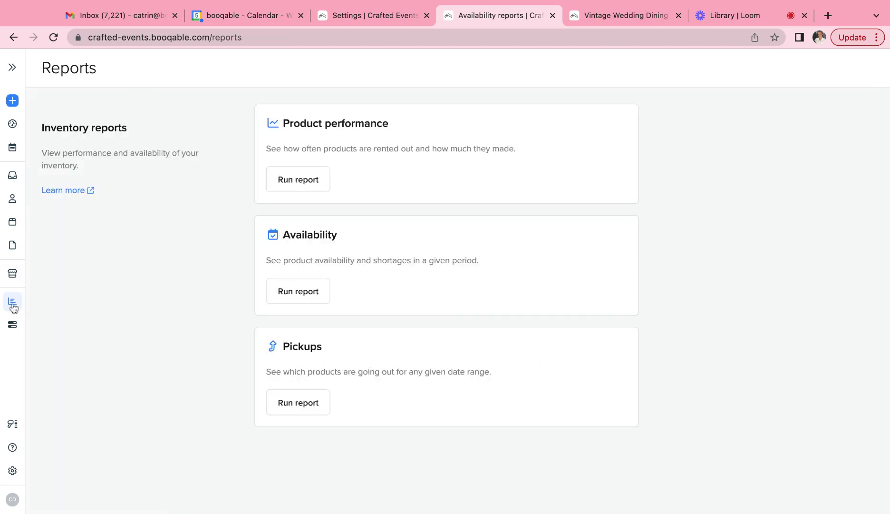
pyautogui.click(299, 403)
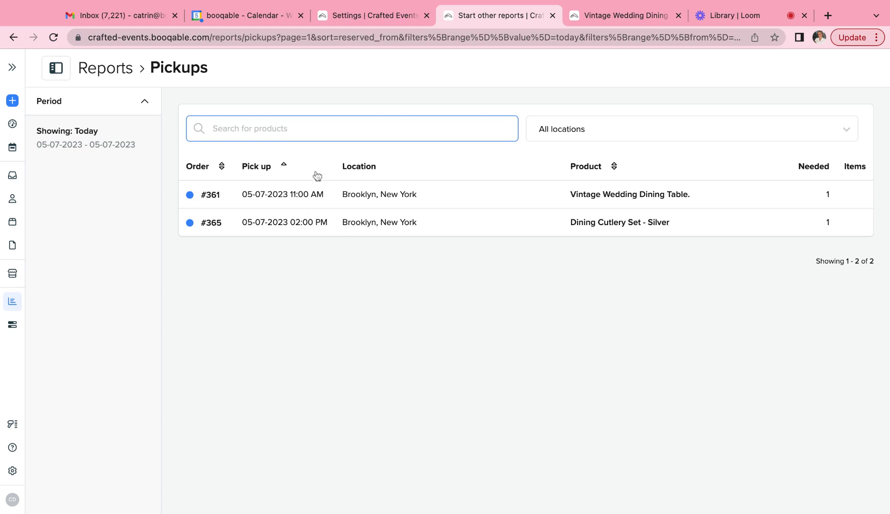
pyautogui.click(12, 470)
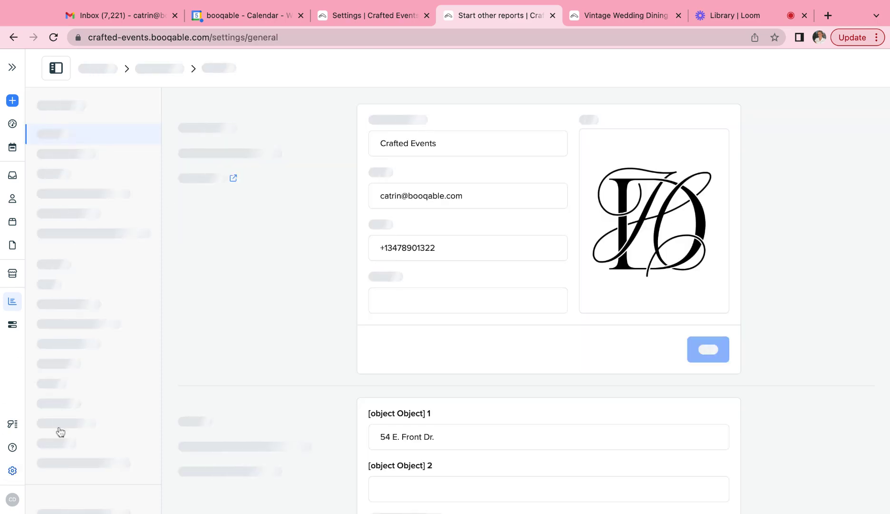